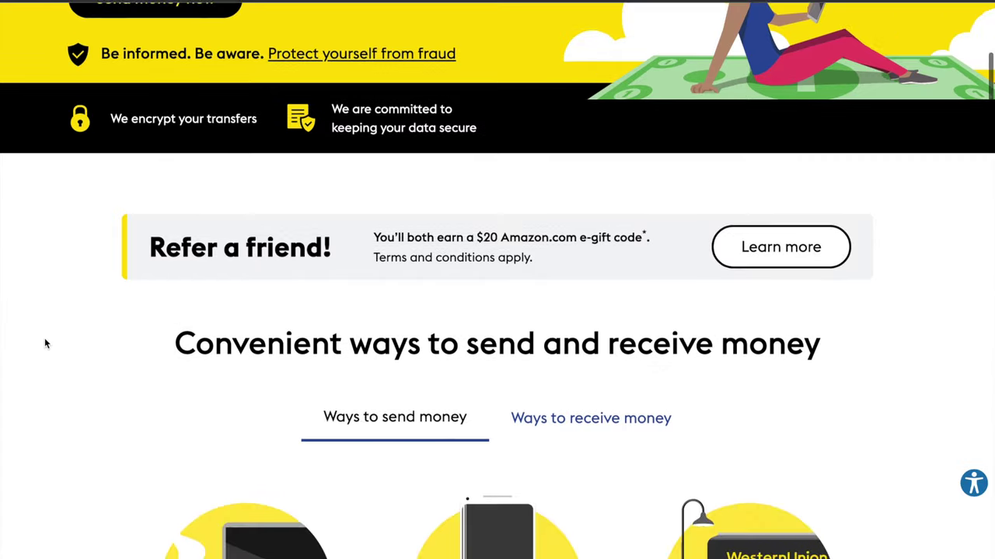
scroll(45, 344, "down", 15)
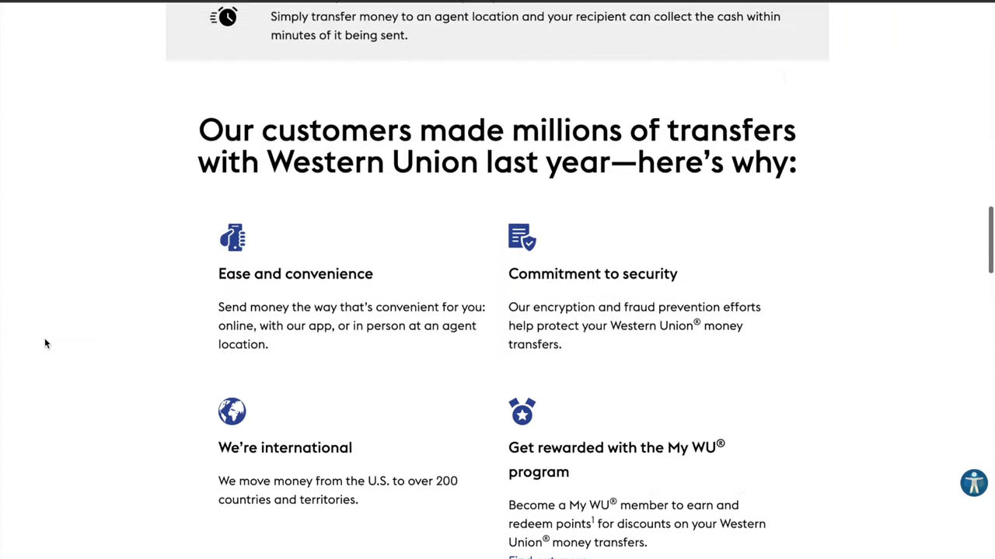
scroll(44, 343, "down", 12)
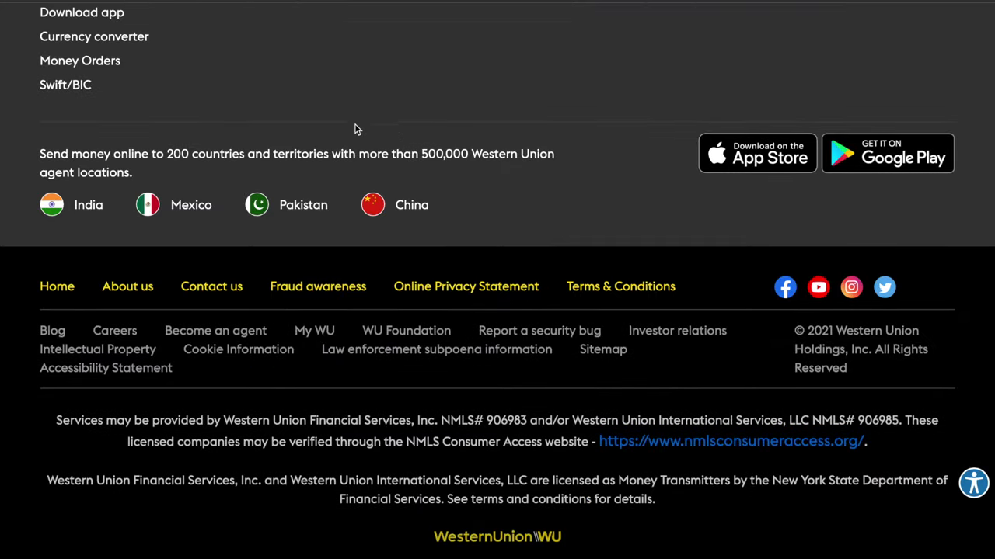
scroll(355, 129, "up", 5)
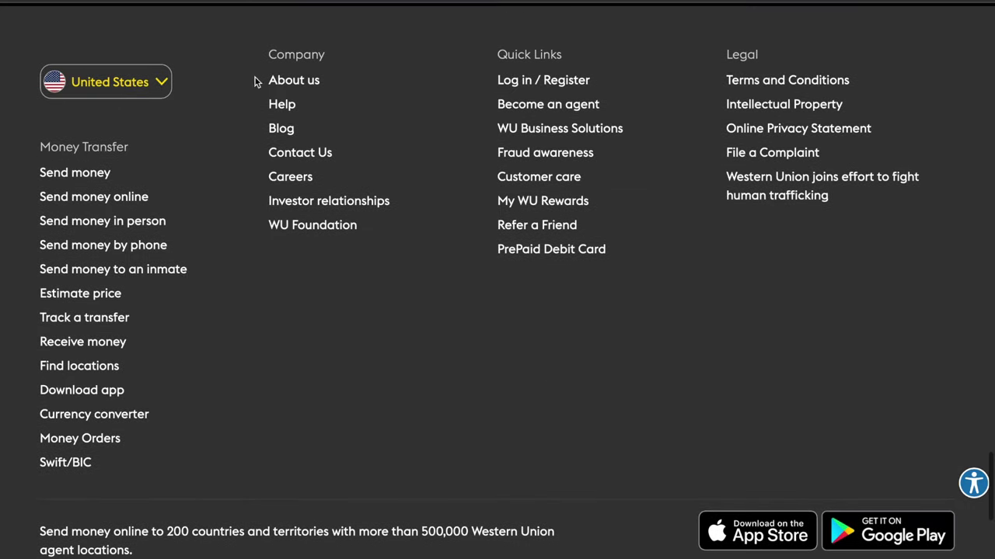
Step: Change the footer's site country from United States to Saudi Arabia
left_click(152, 84)
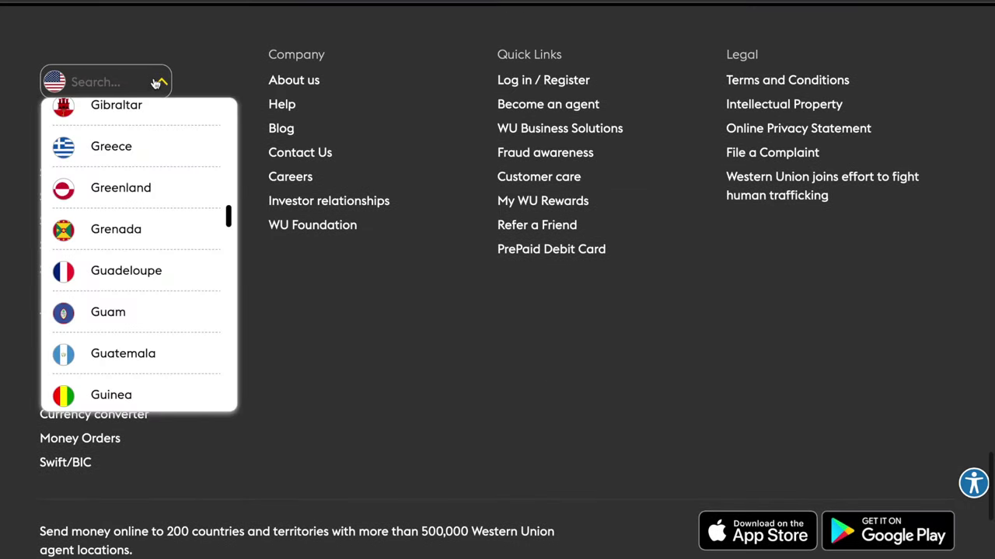
scroll(163, 196, "up", 20)
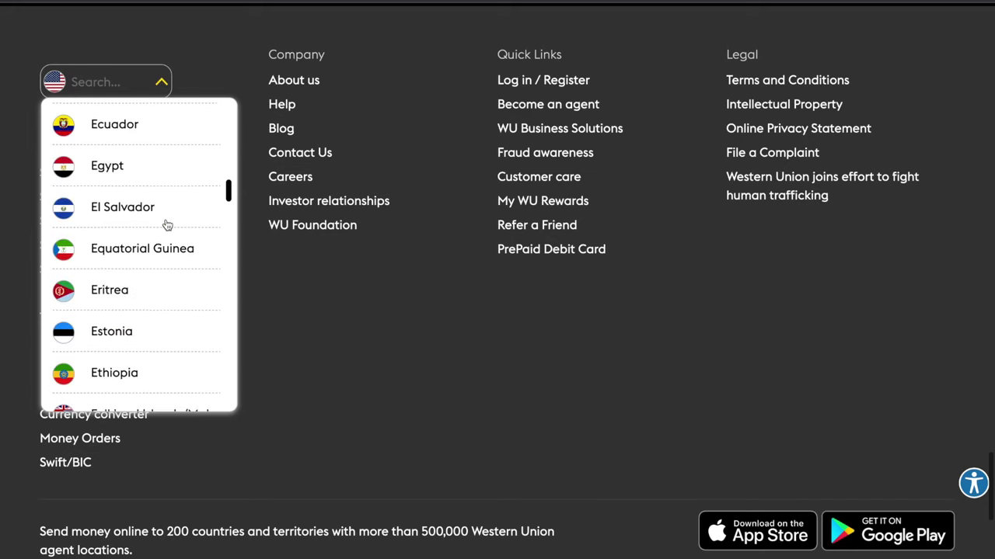
scroll(165, 225, "up", 15)
scroll(166, 225, "down", 20)
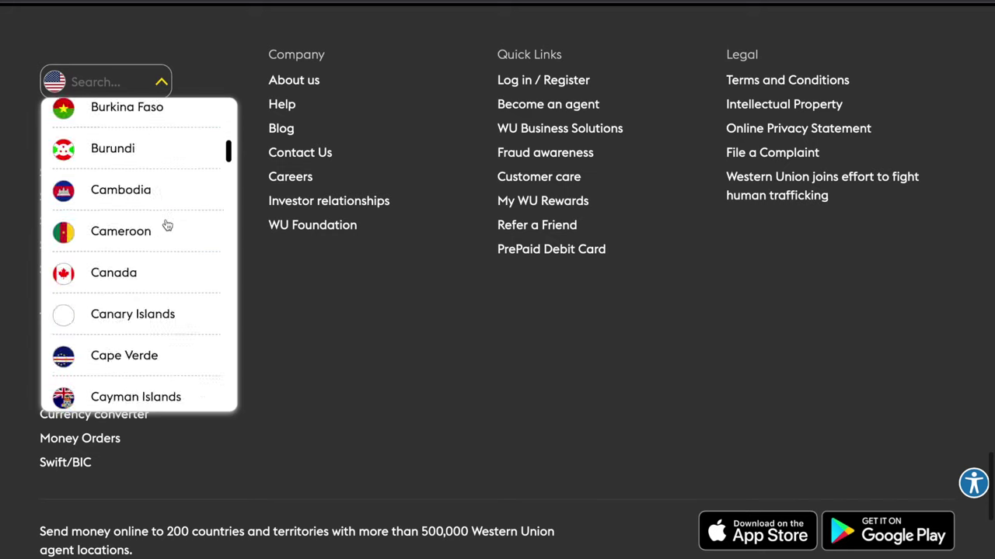
scroll(165, 224, "down", 20)
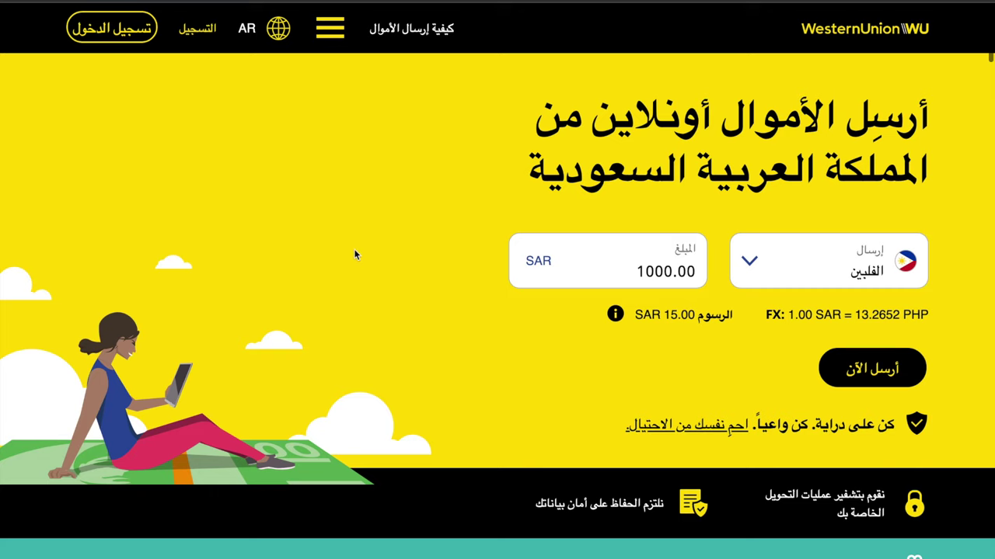
Step: Scroll through the Arabic Saudi and UAE pages, ending back on the English US homepage
scroll(377, 285, "down", 6)
scroll(378, 285, "down", 2)
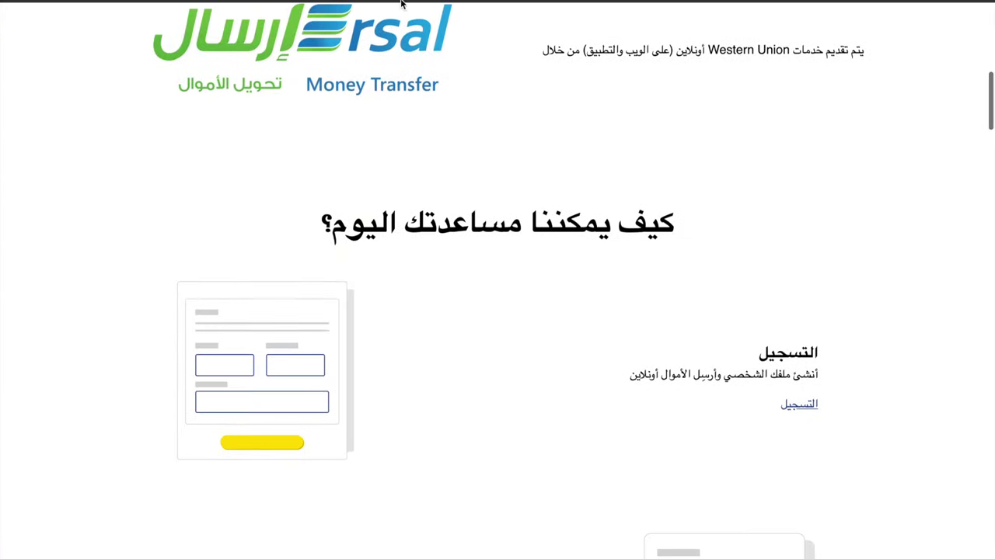
scroll(494, 53, "up", 8)
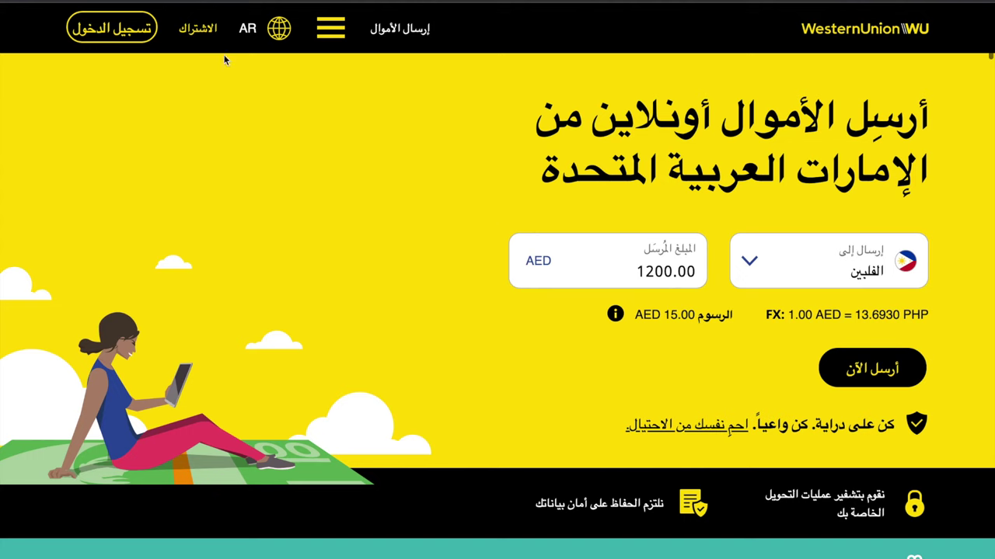
scroll(406, 398, "down", 7)
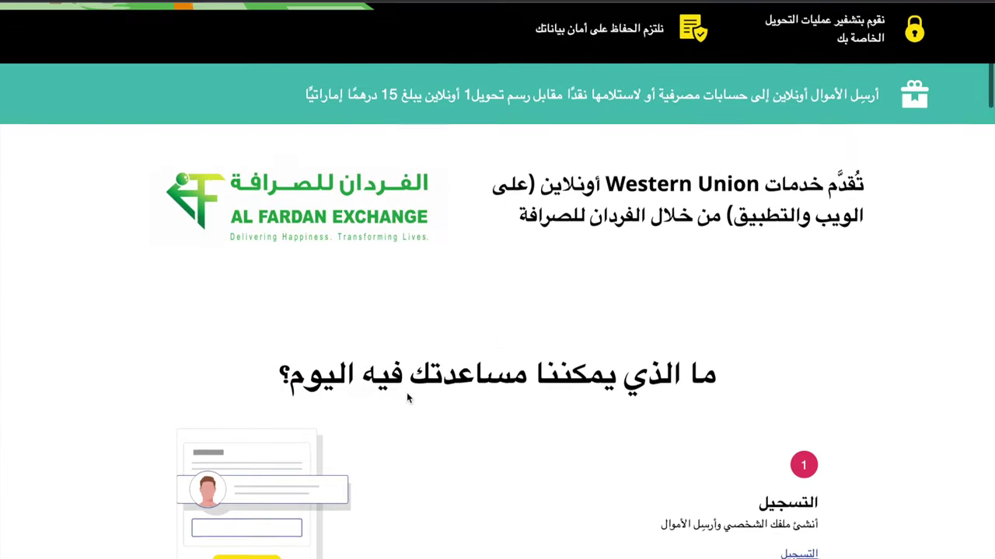
scroll(460, 421, "down", 7)
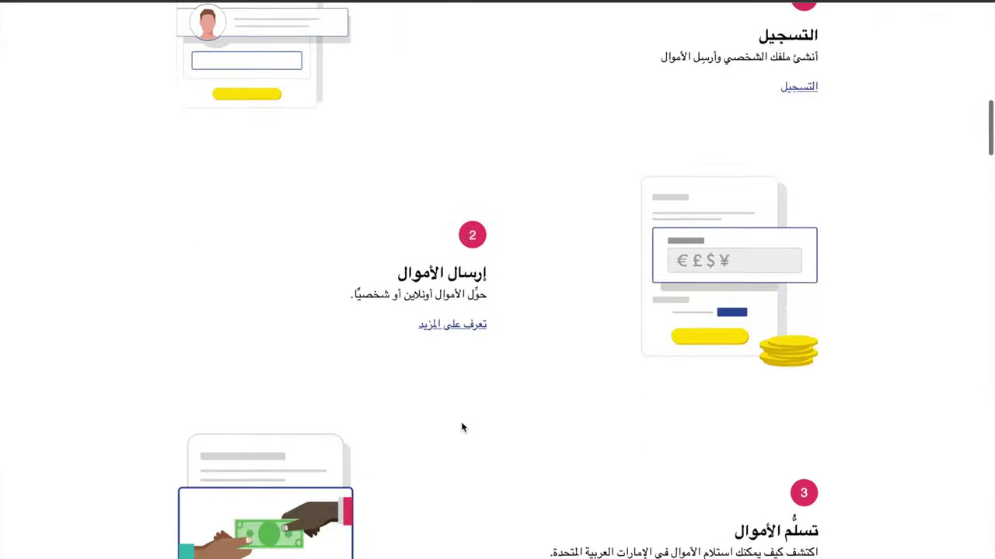
scroll(343, 102, "down", 1)
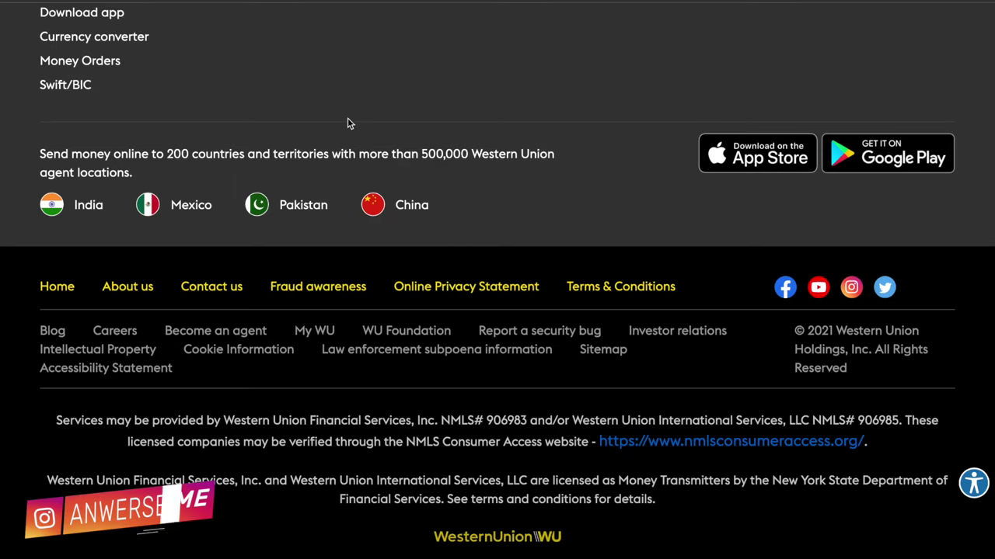
scroll(347, 118, "up", 10)
scroll(347, 117, "up", 10)
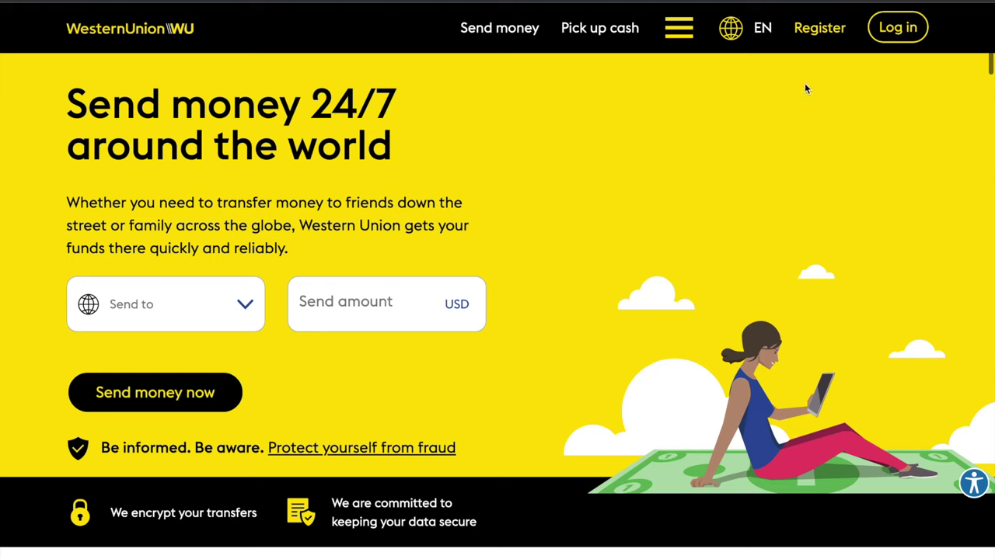
Step: Choose Register in the top navigation bar to reach the Create a profile form
left_click(819, 47)
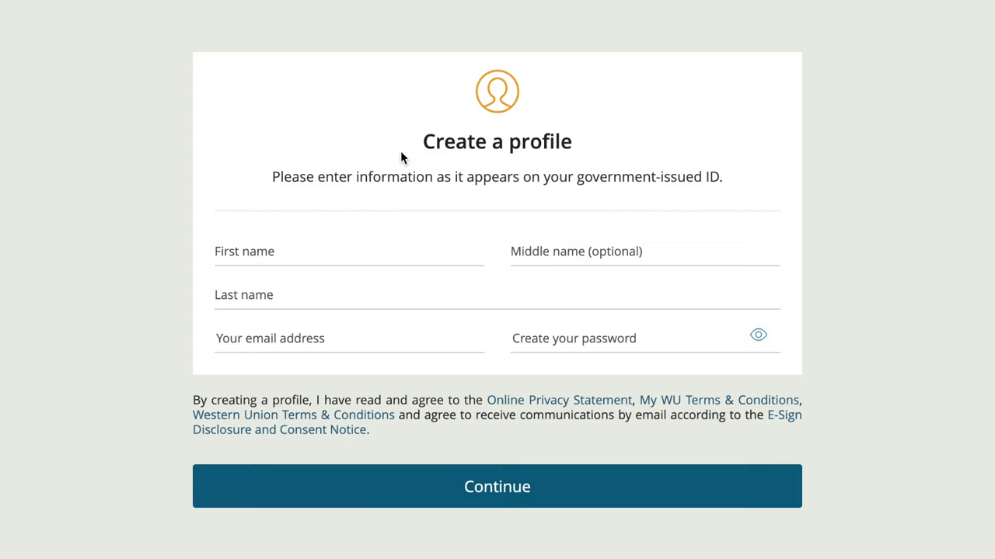
left_click_drag(410, 150, 587, 143)
left_click(628, 141)
Step: Fill in first, middle and last name, email and password, then submit the profile form
left_click(275, 251)
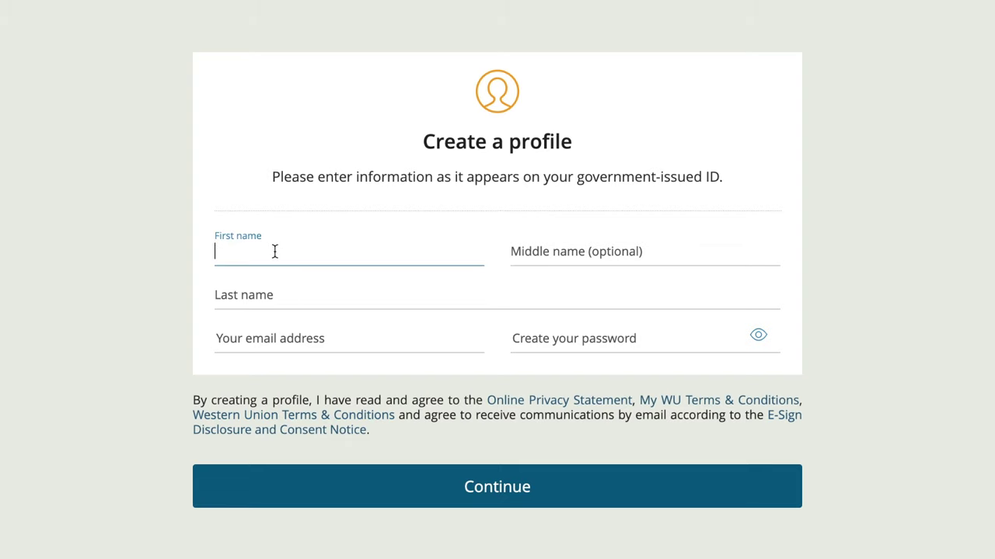
left_click(581, 251)
left_click(262, 294)
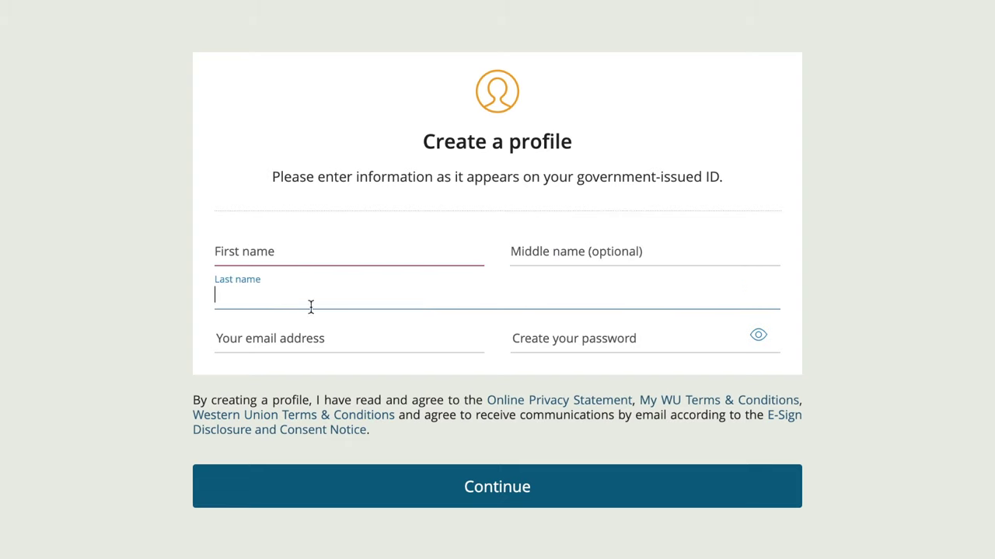
left_click(315, 338)
left_click(549, 339)
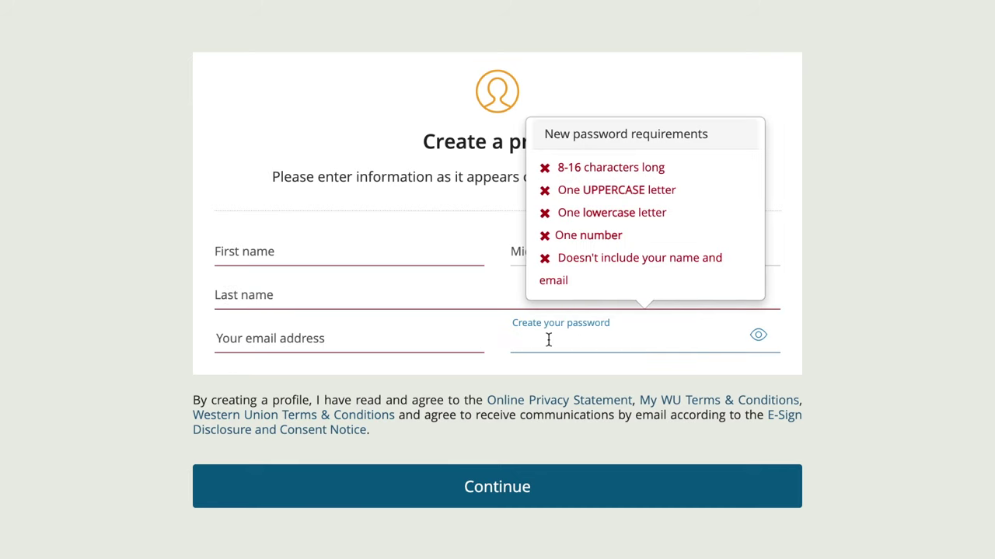
left_click(311, 256)
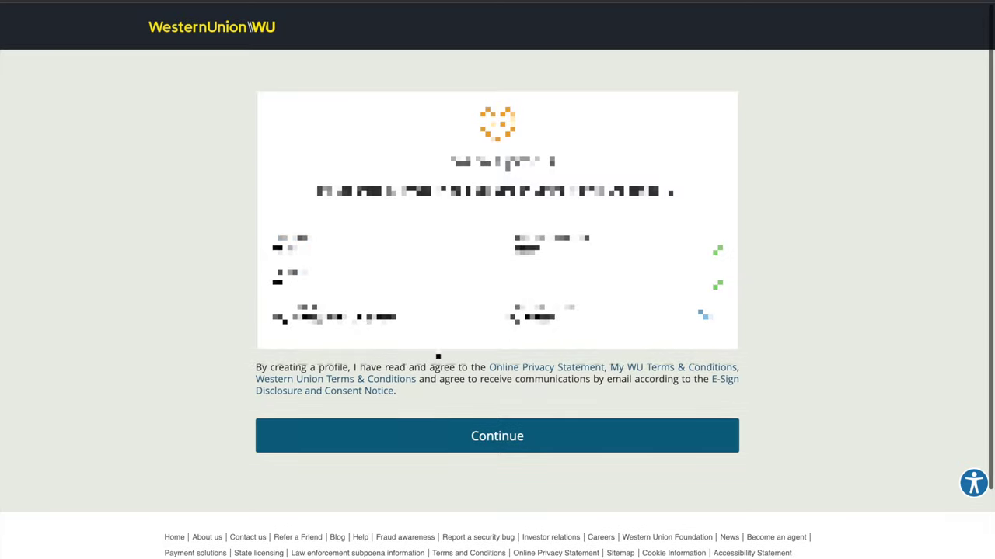
left_click(458, 439)
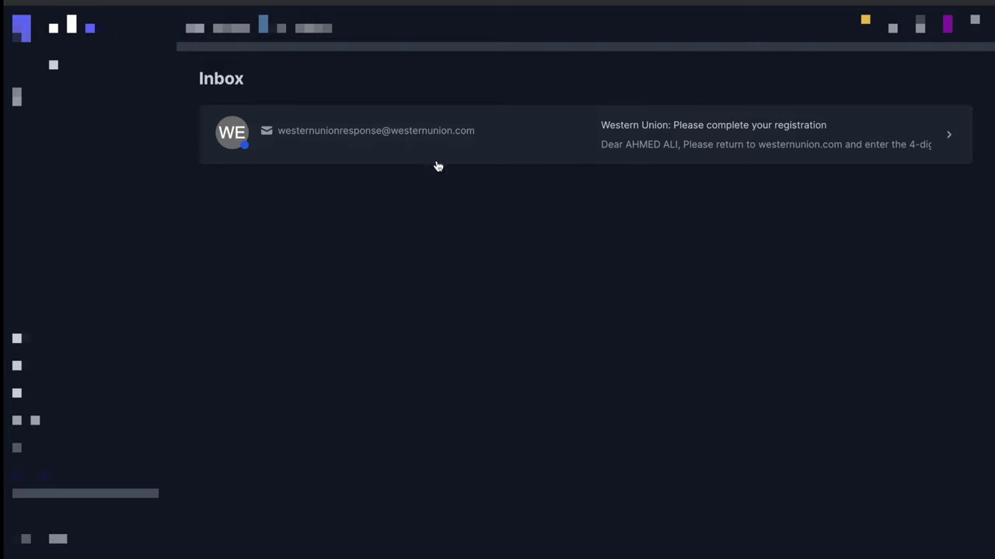
Step: Copy the 4-digit verification PIN from the Western Union registration email
left_click(951, 134)
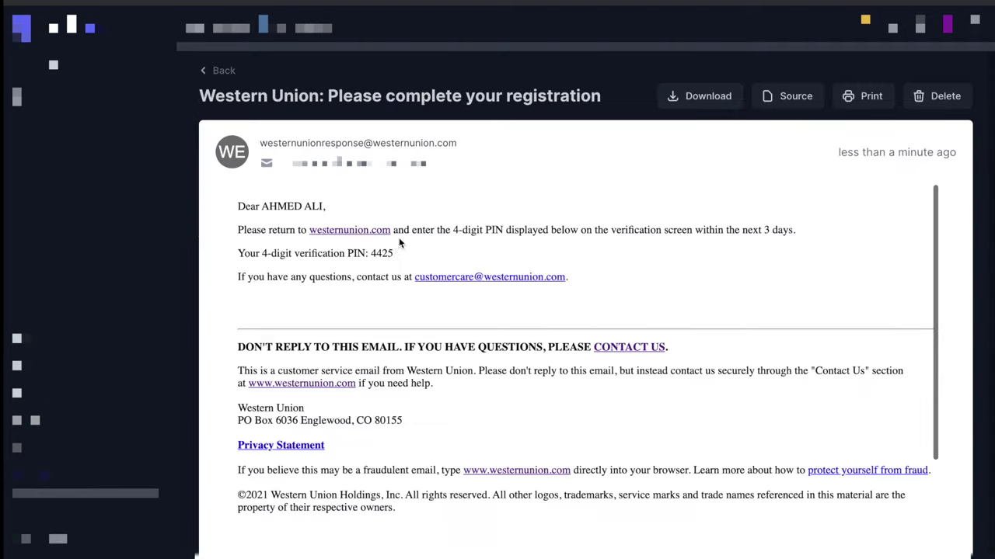
double_click(381, 254)
mouse_move(381, 254)
left_mouse_down()
mouse_move(404, 307)
mouse_move(391, 257)
left_mouse_up()
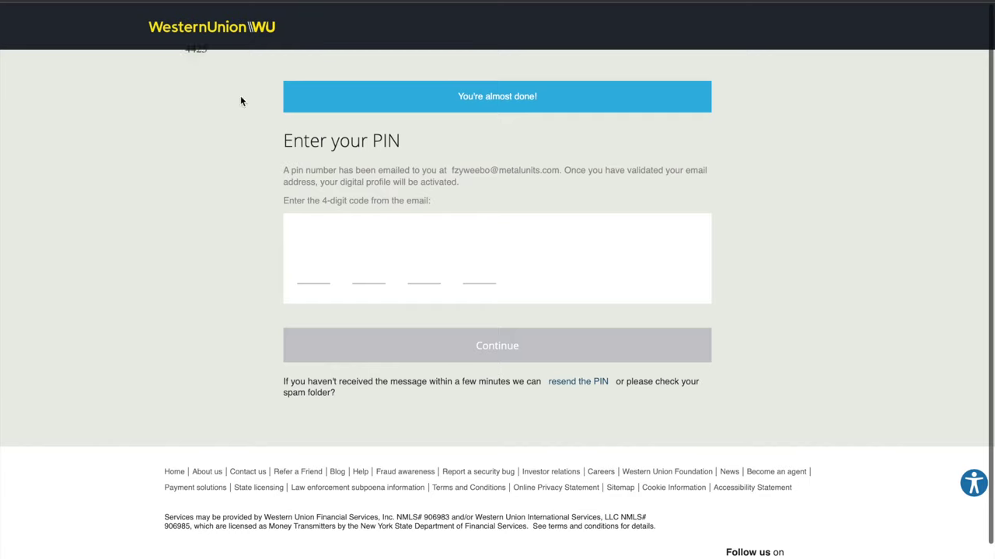
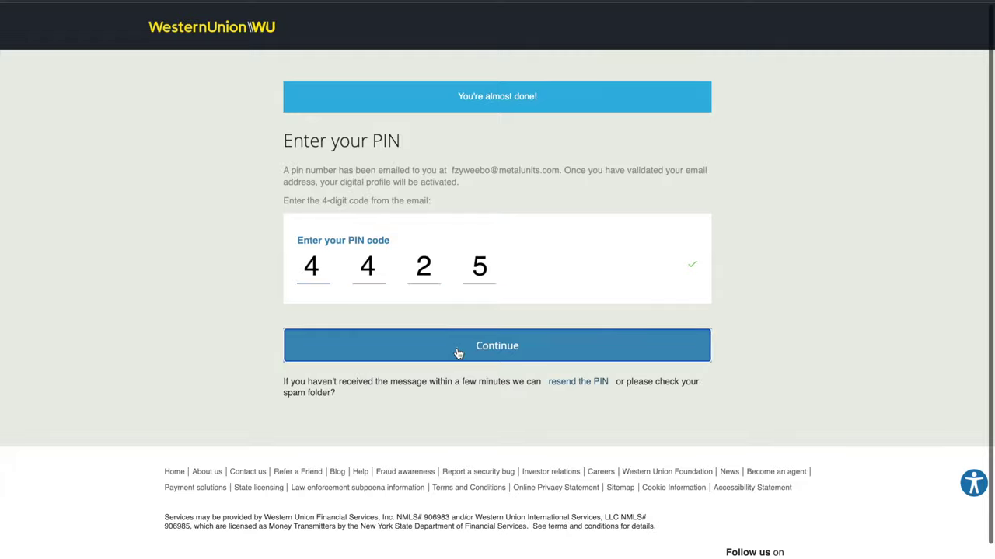
Step: Enter the emailed 4-digit verification PIN and submit it to activate the profile
left_click(456, 348)
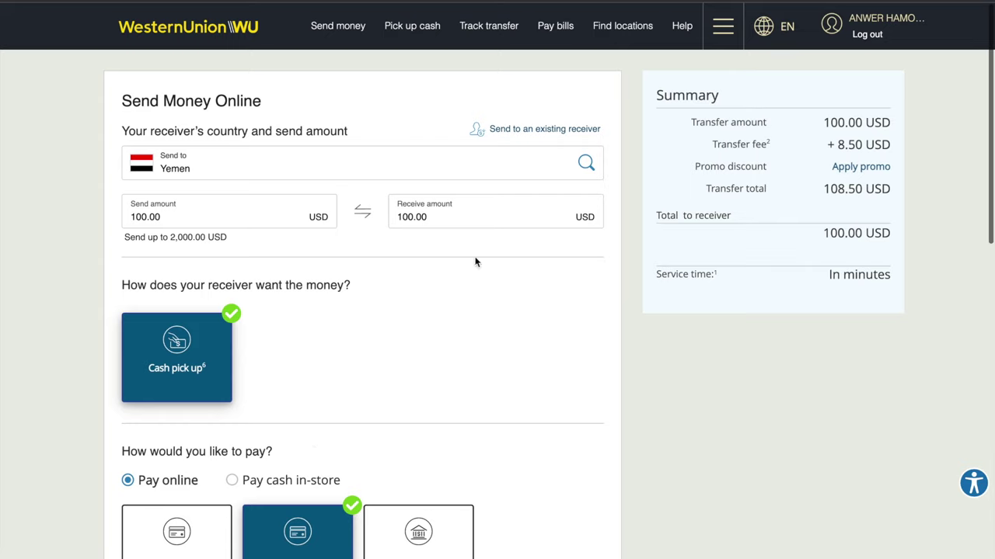
left_click(768, 38)
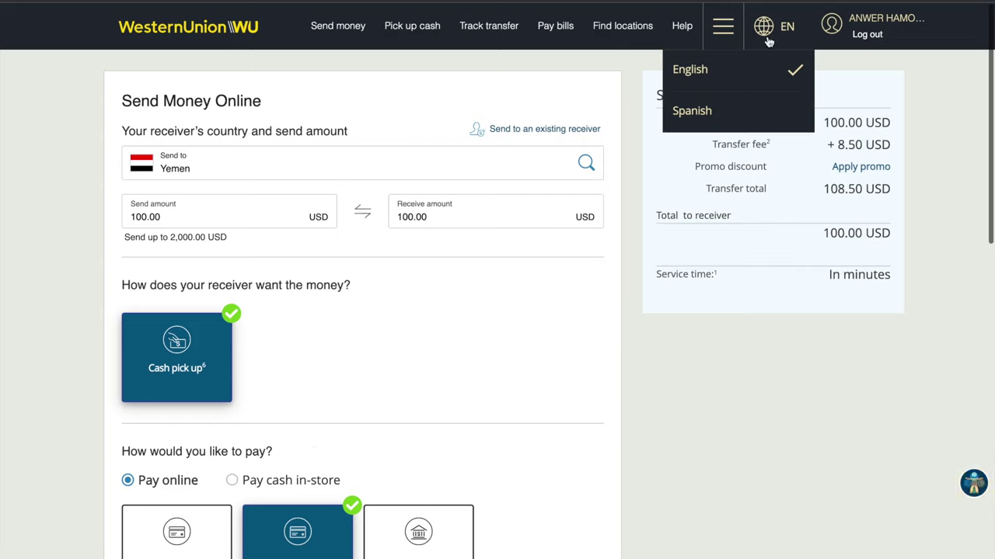
left_click(768, 39)
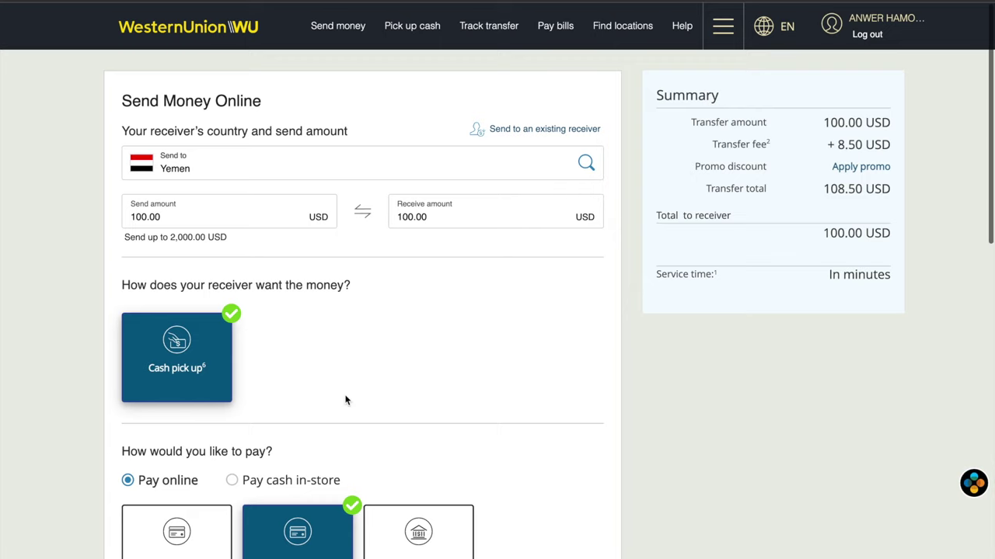
scroll(346, 400, "down", 2)
scroll(344, 402, "up", 2)
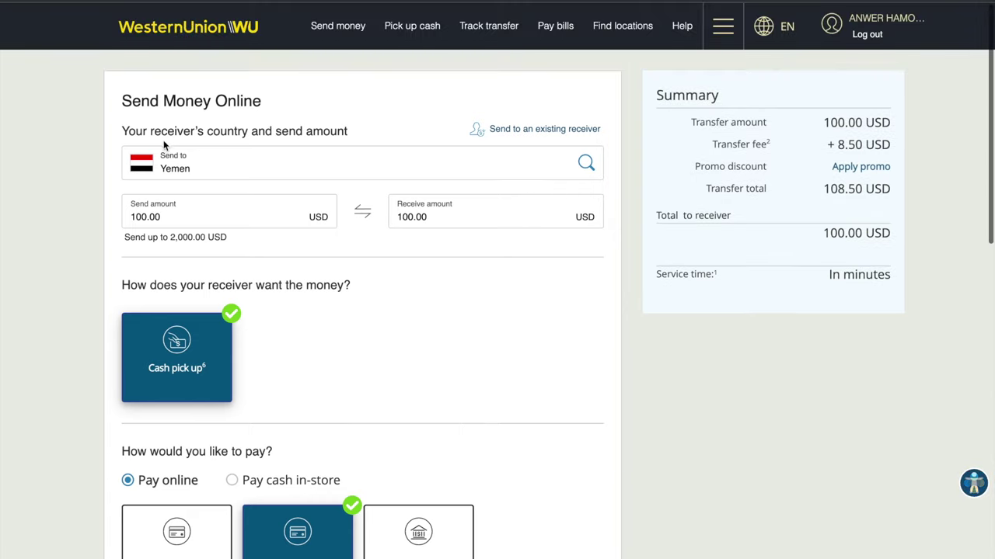
left_click_drag(248, 132, 151, 131)
left_click(246, 121)
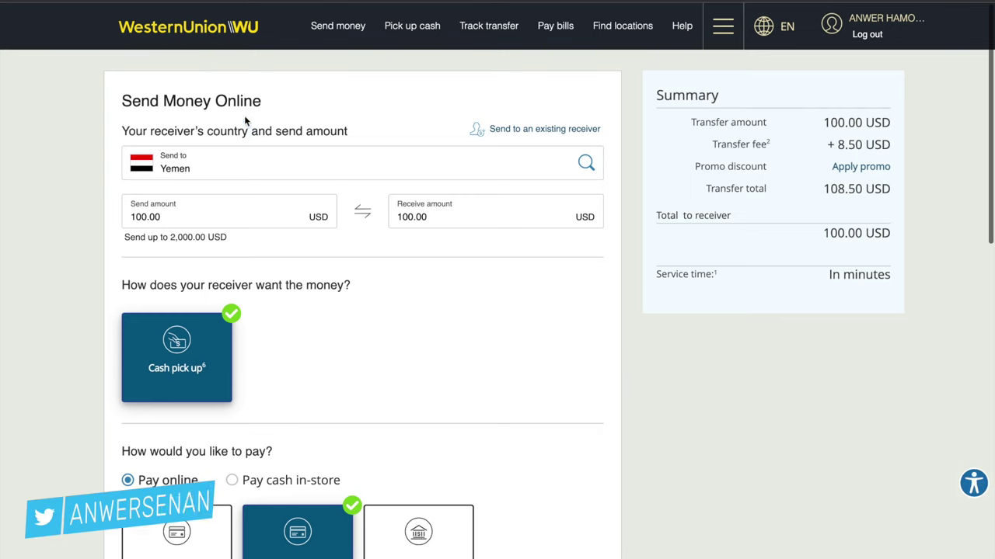
Step: Set the receiver's country to Oman in the Send to field
left_click(222, 167)
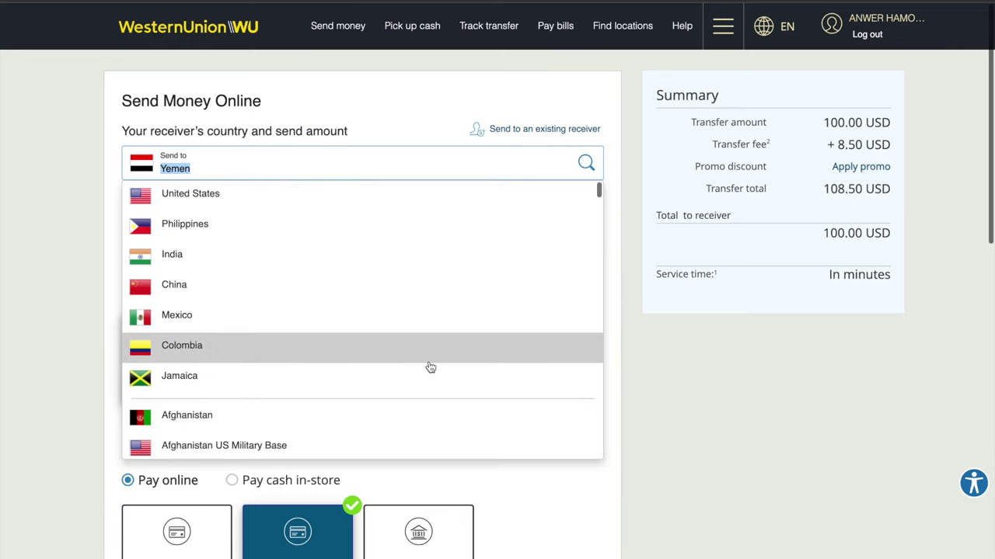
scroll(430, 367, "down", 5)
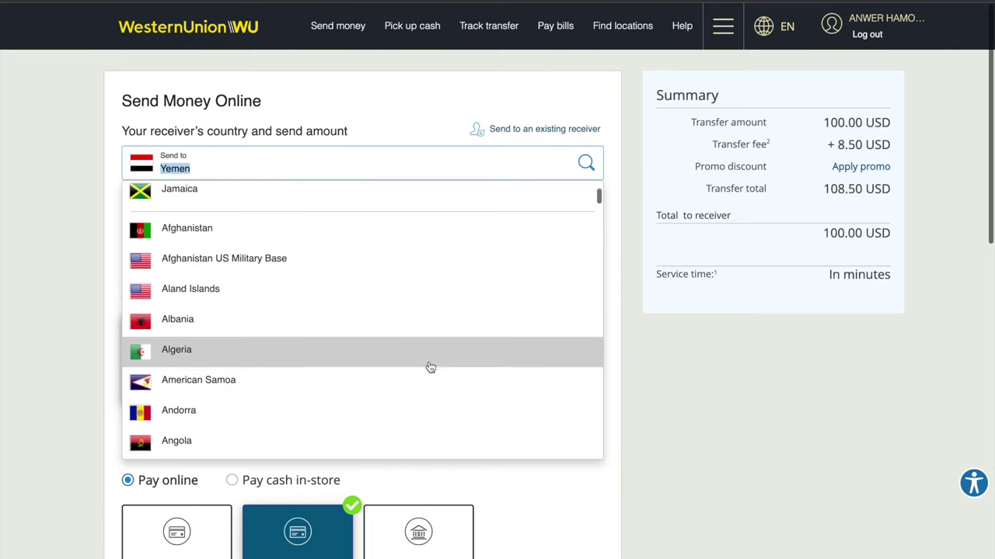
scroll(430, 367, "down", 5)
scroll(430, 367, "down", 5)
scroll(430, 367, "down", 5)
scroll(430, 367, "down", 5)
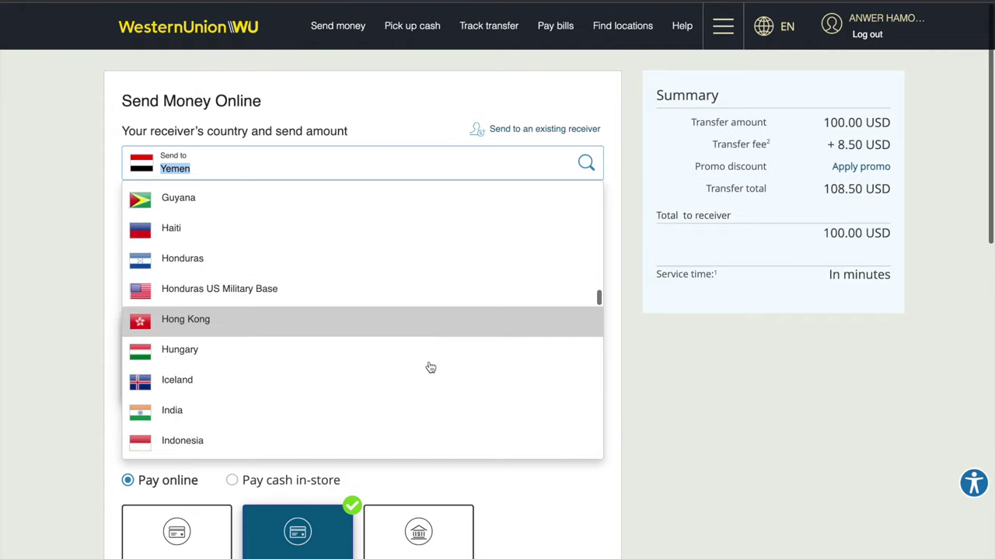
scroll(431, 367, "down", 3)
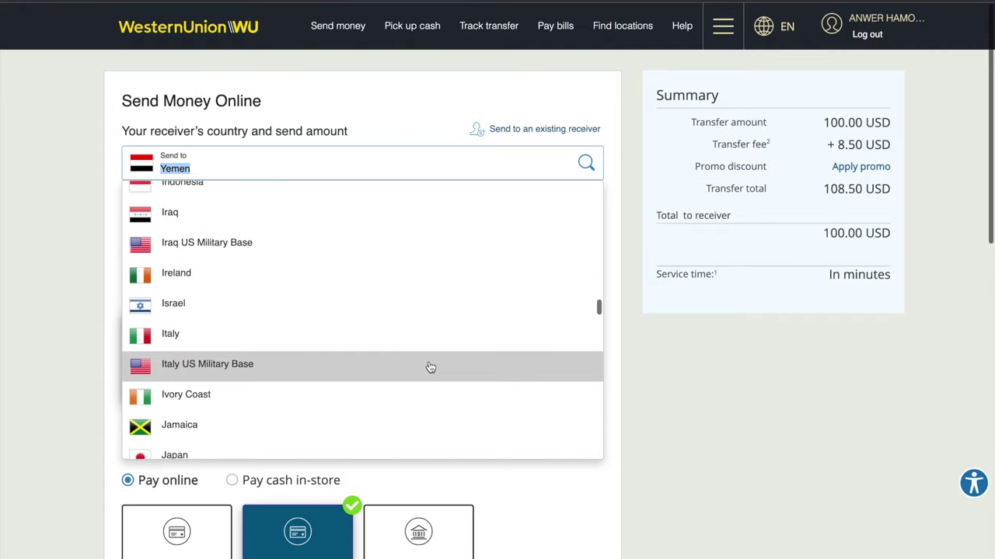
type("oman")
left_click(251, 194)
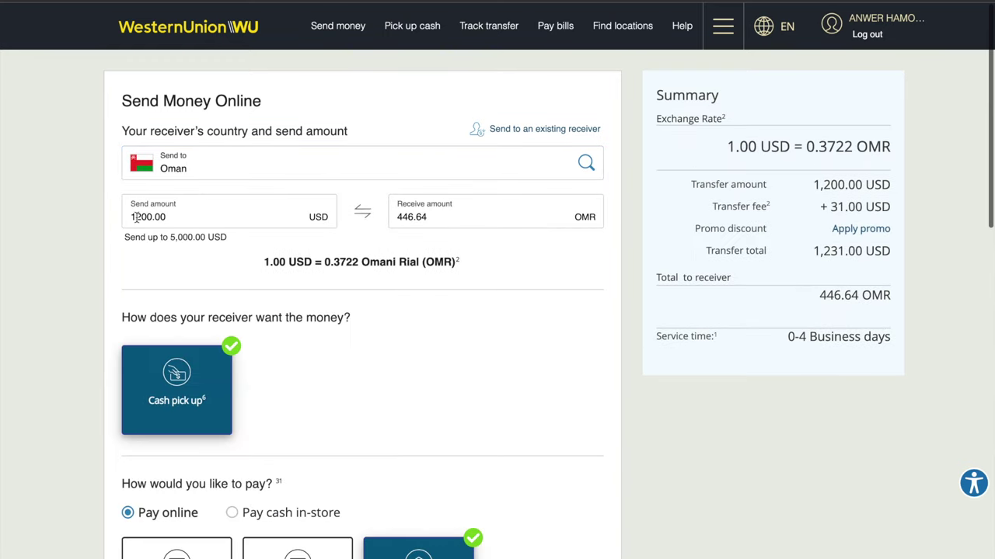
Step: Change the send amount to 200.00 USD
left_click_drag(135, 217, 119, 222)
key("BackSpace")
left_click(239, 241)
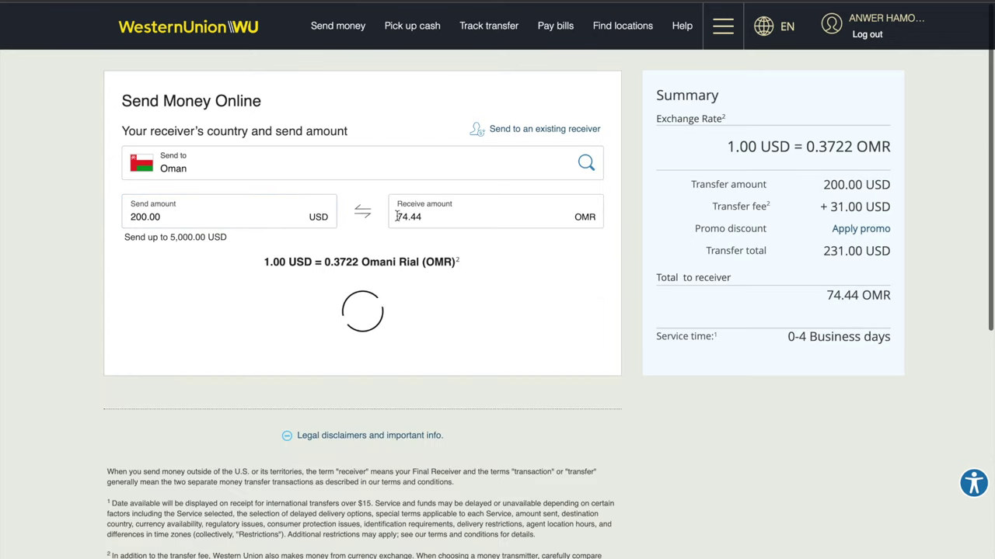